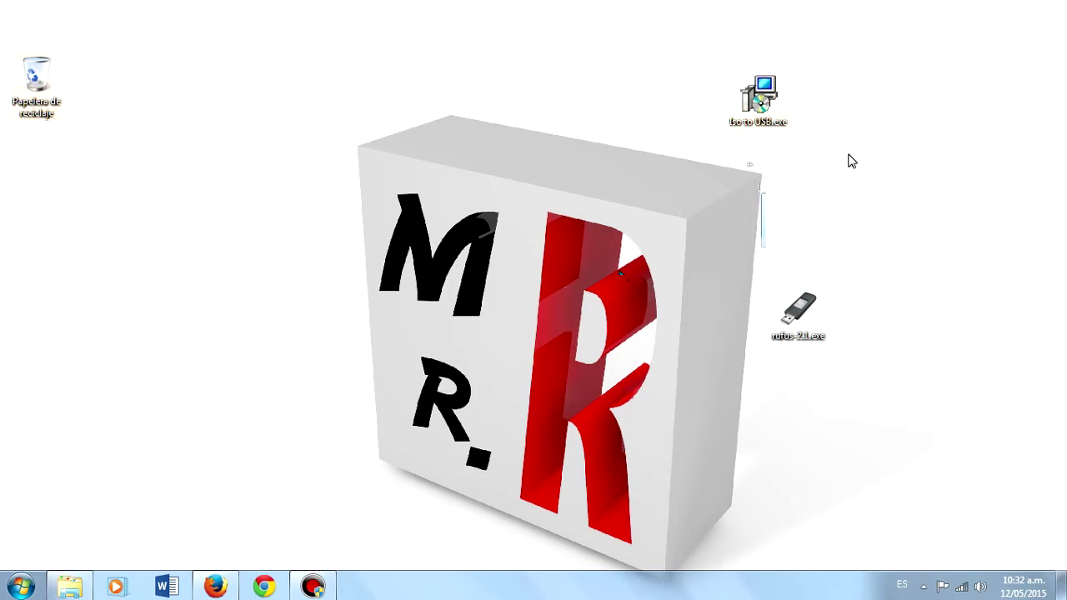
- Install ISO to USB from its desktop installer, accepting the license agreement and the default settings, and launch the program
double_click(770, 101)
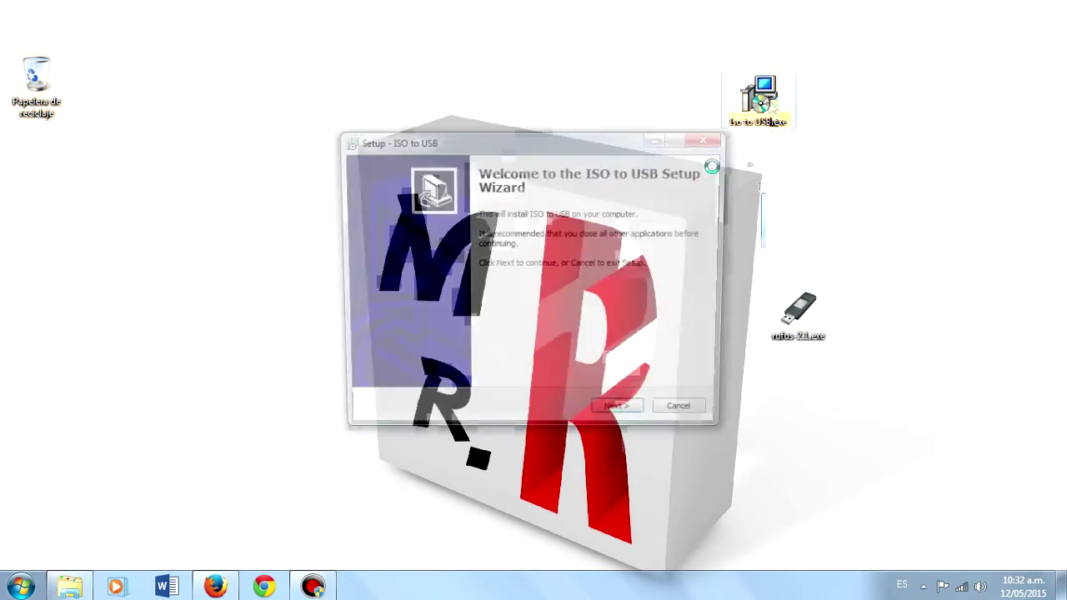
click(631, 417)
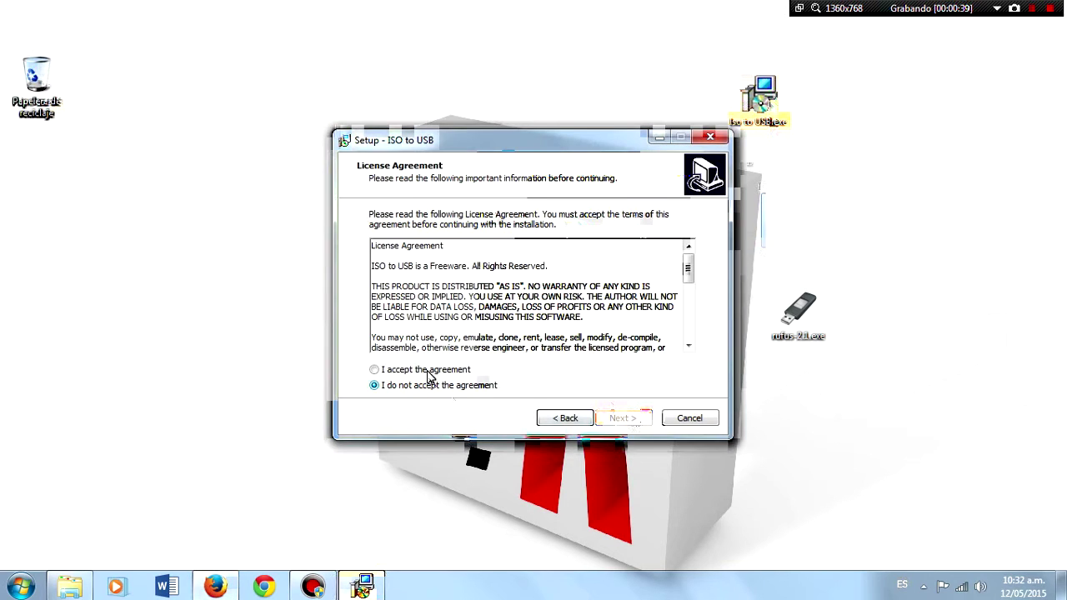
click(431, 371)
click(624, 419)
click(625, 418)
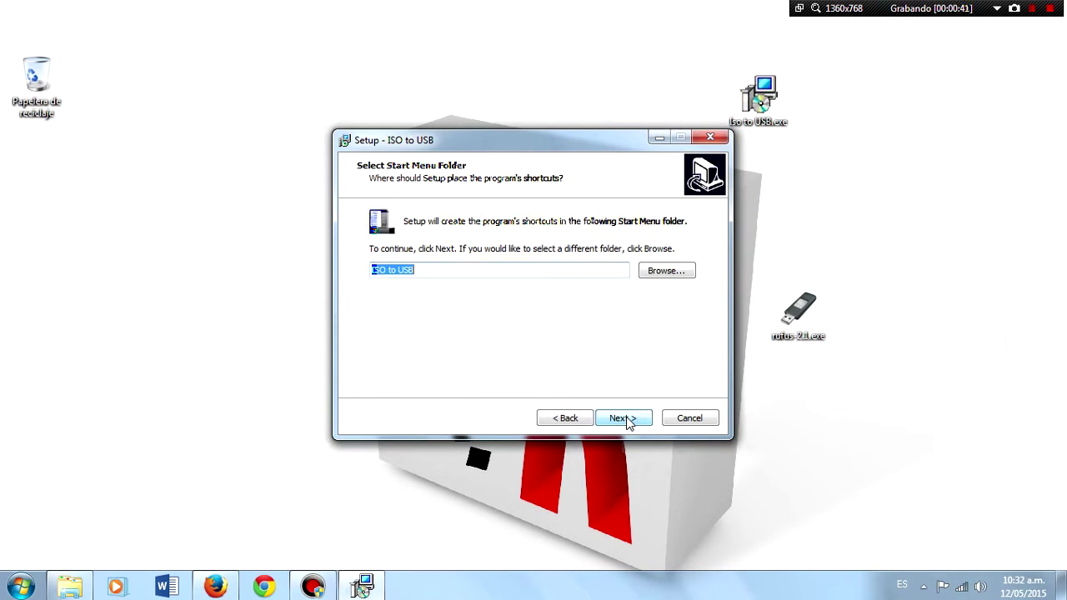
click(625, 418)
click(626, 419)
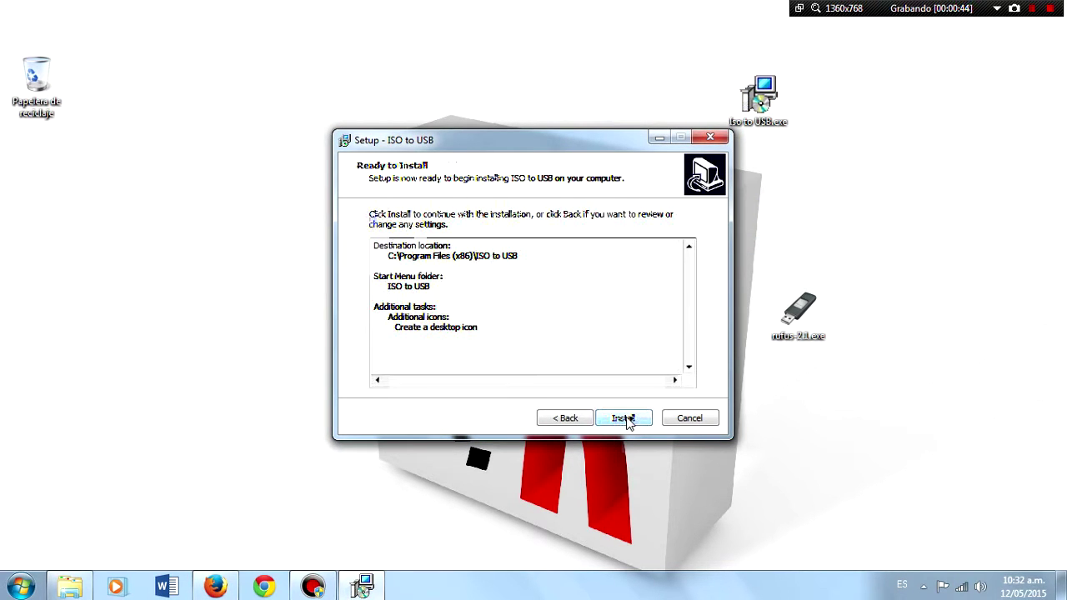
click(625, 418)
click(623, 418)
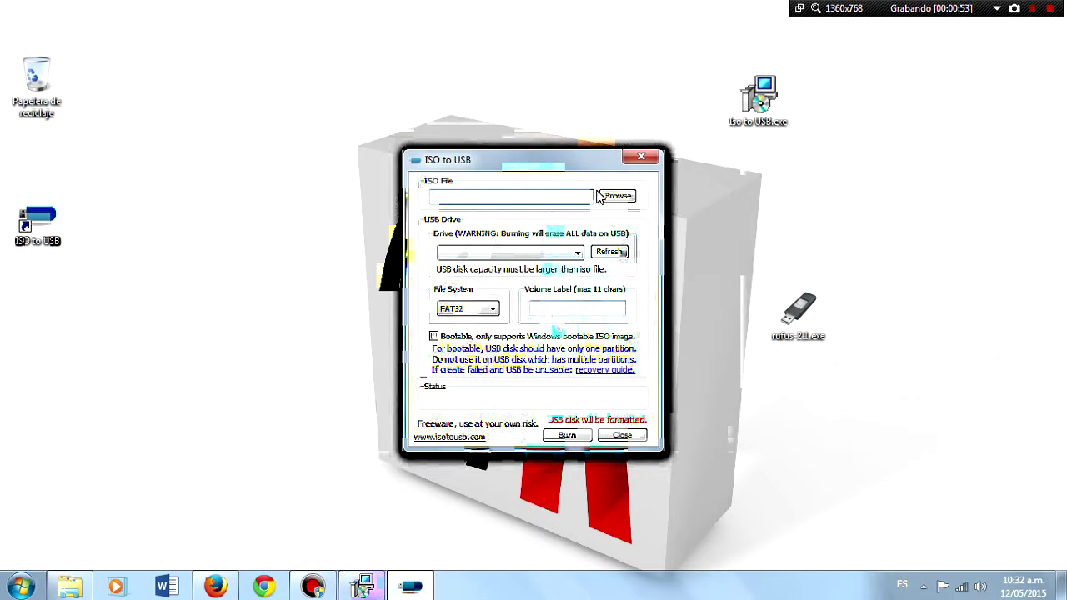
- Load W7 X64 .iso from D:\PROGRAMAS\Sistemas\Sistemas operativos as the ISO file
drag(557, 167, 553, 142)
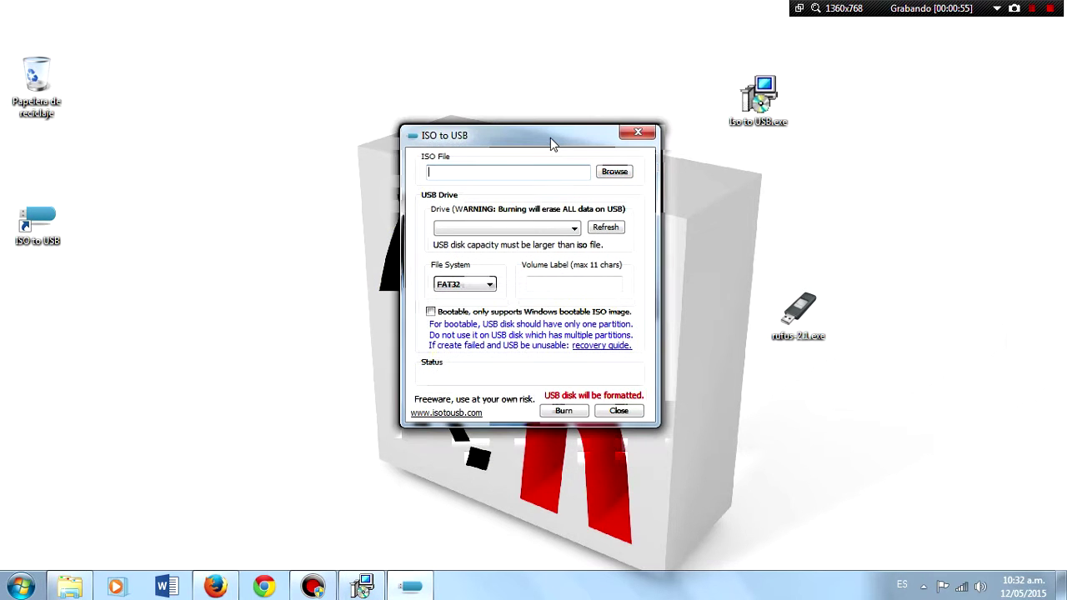
click(615, 173)
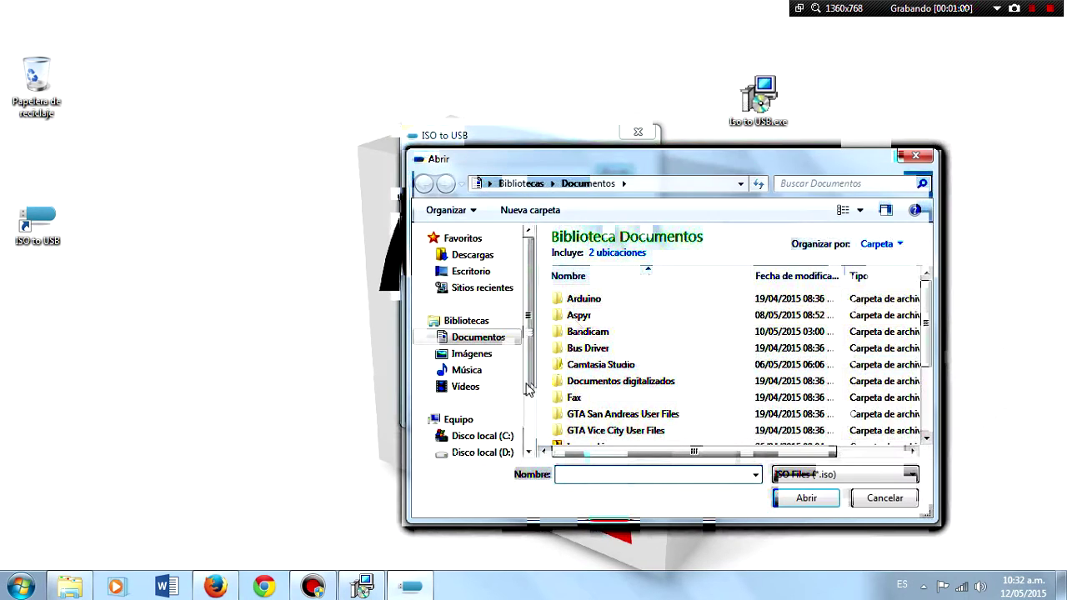
scroll(617, 384, down, 1)
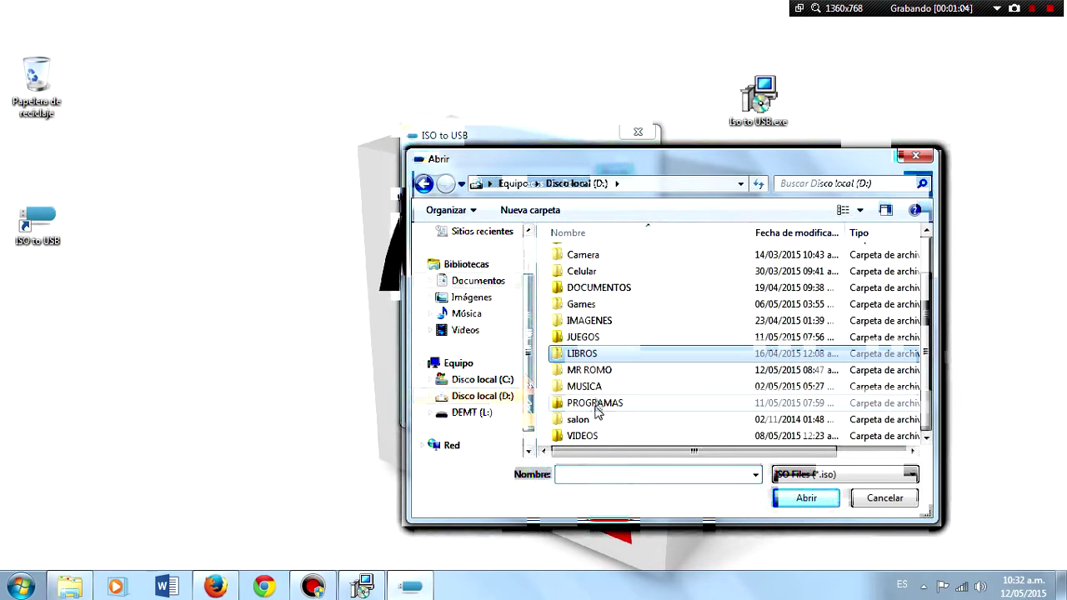
double_click(583, 409)
double_click(593, 323)
double_click(593, 322)
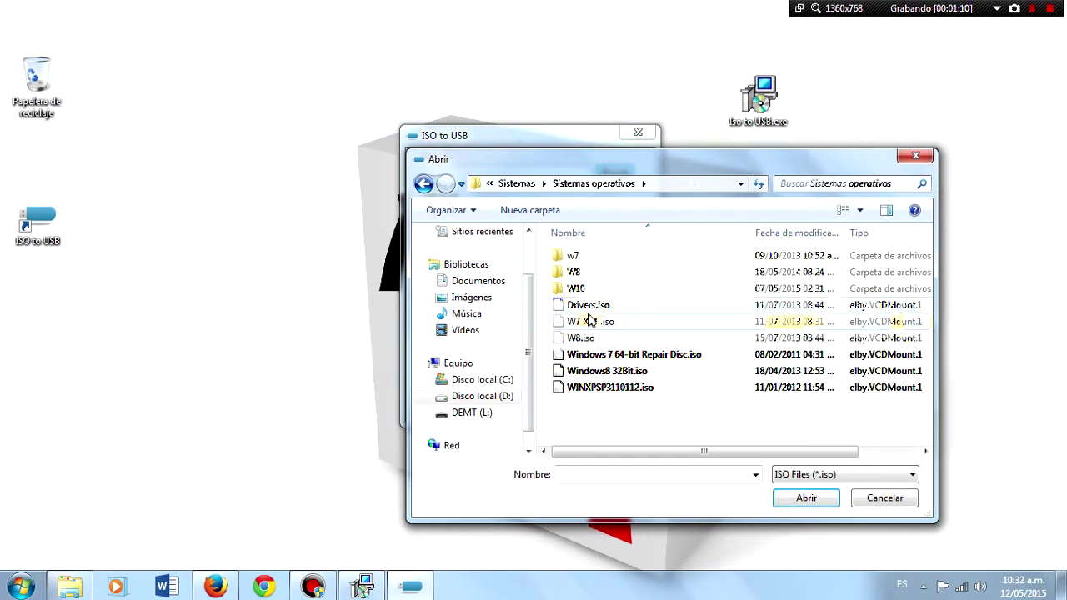
double_click(595, 322)
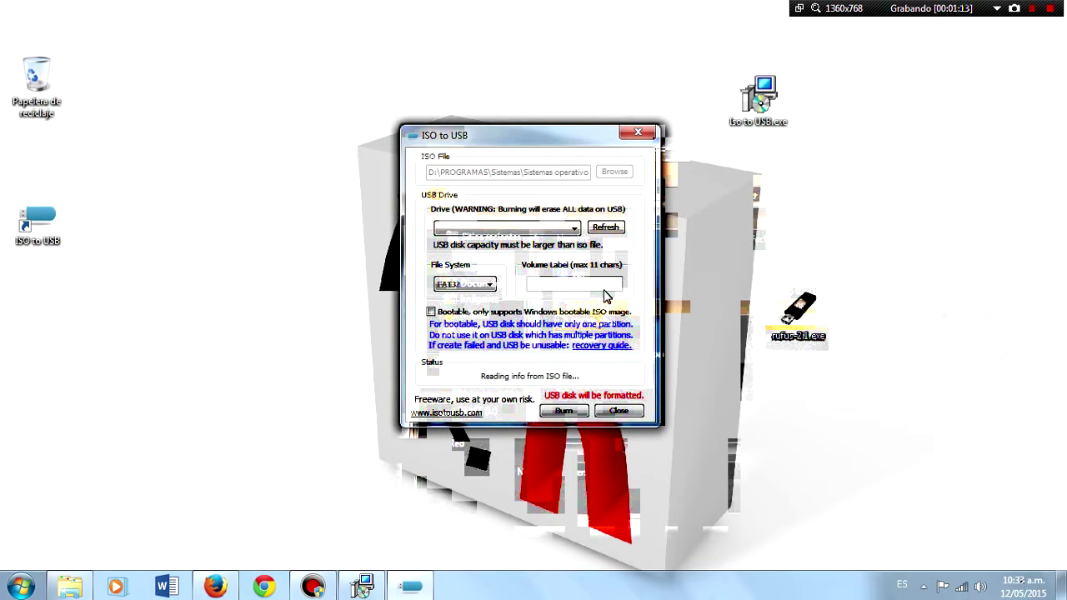
- Choose USB drive L: [3,75 GB] as the target and set its file system to NTFS
click(575, 231)
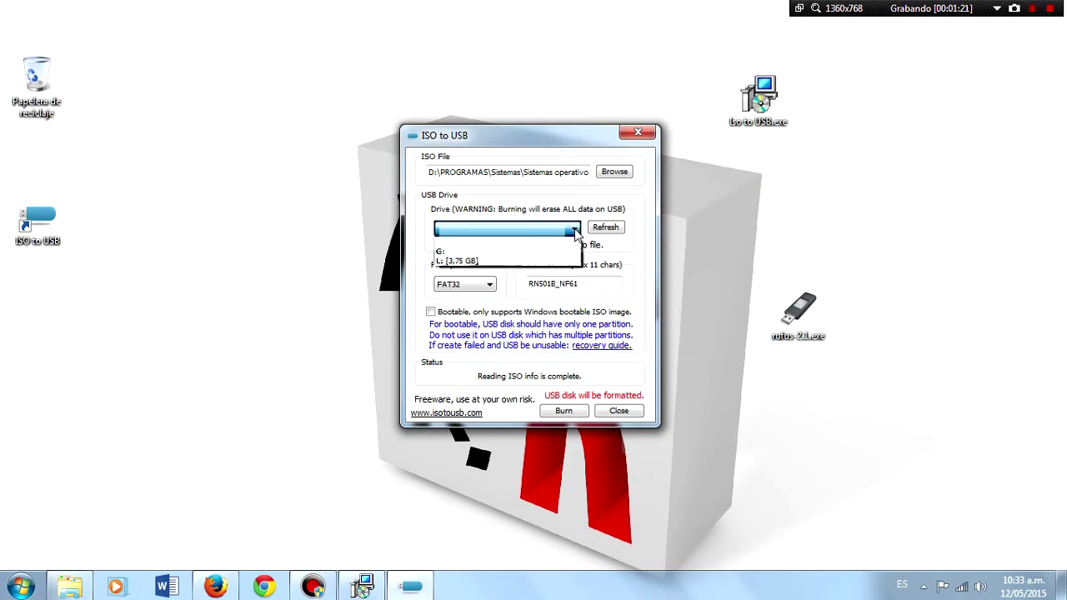
click(488, 261)
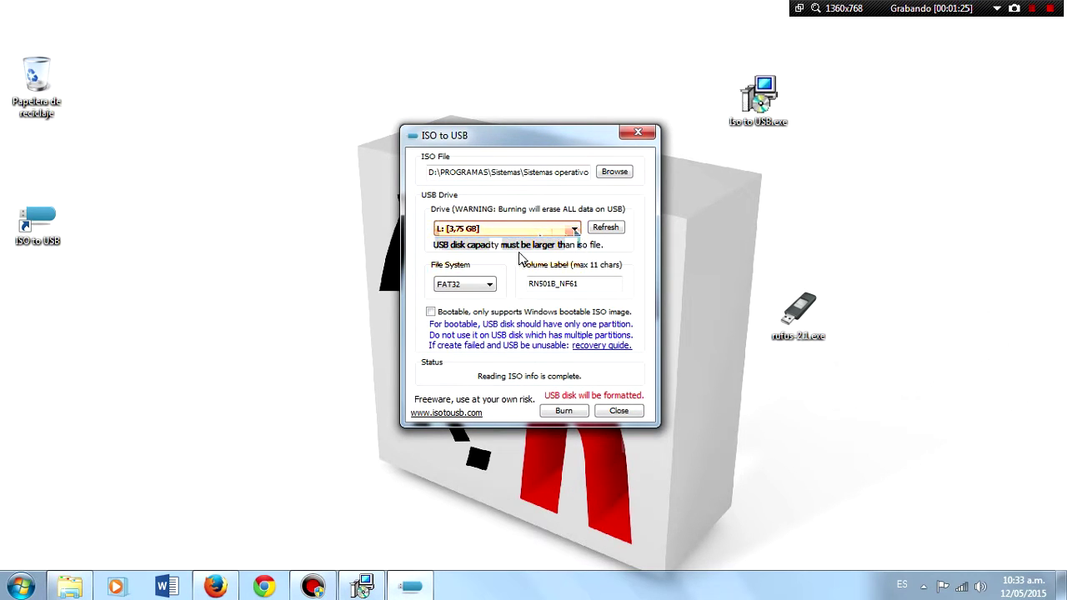
click(470, 285)
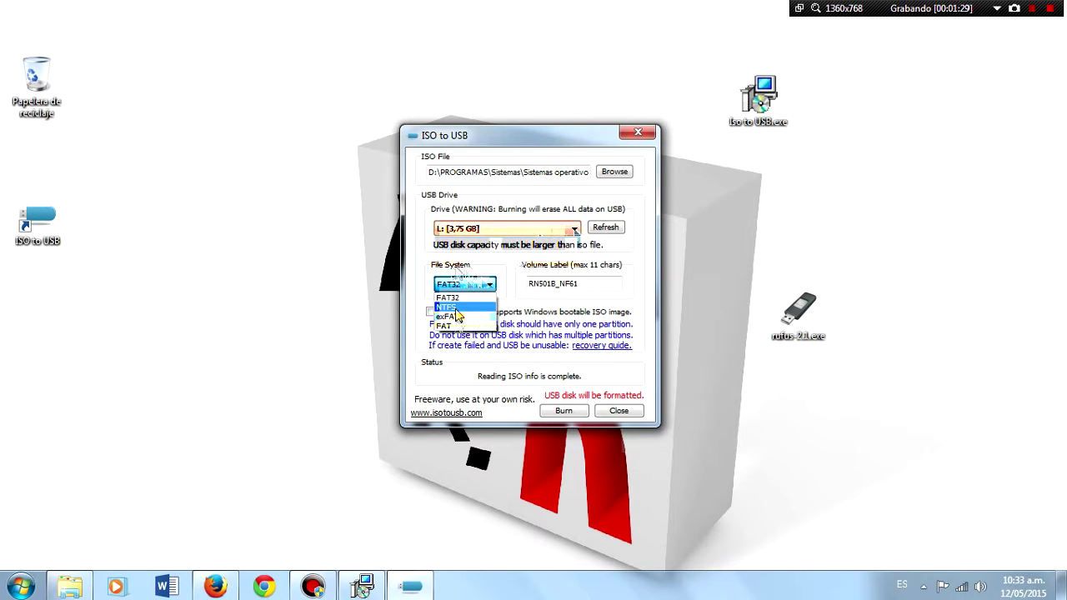
click(458, 315)
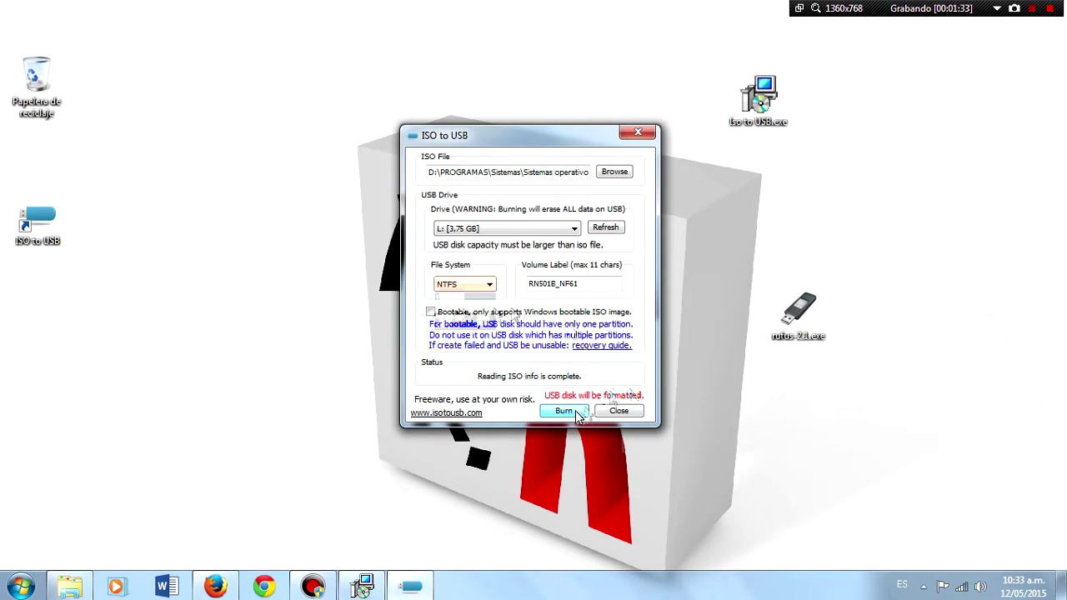
- Burn the ISO to USB disk L:, agreeing to erase all its data, and acknowledge the completion notice
click(563, 411)
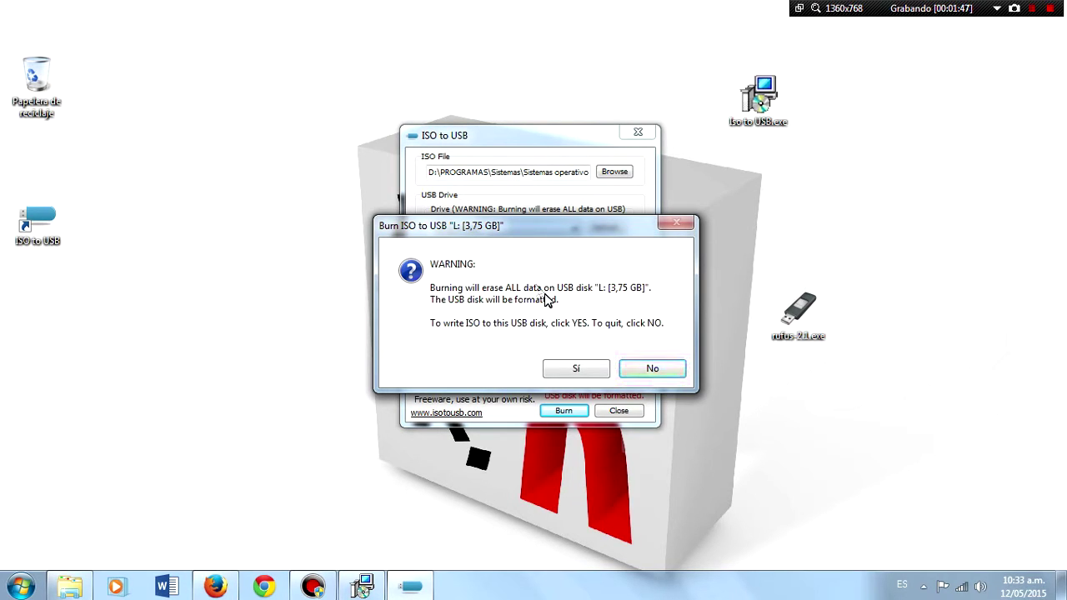
click(578, 368)
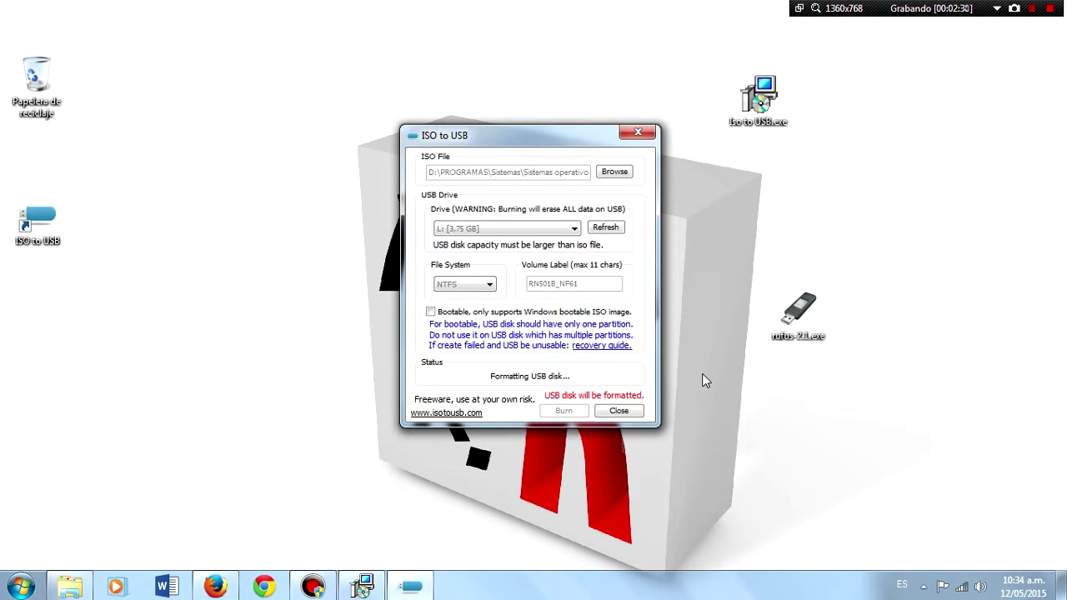
click(1033, 10)
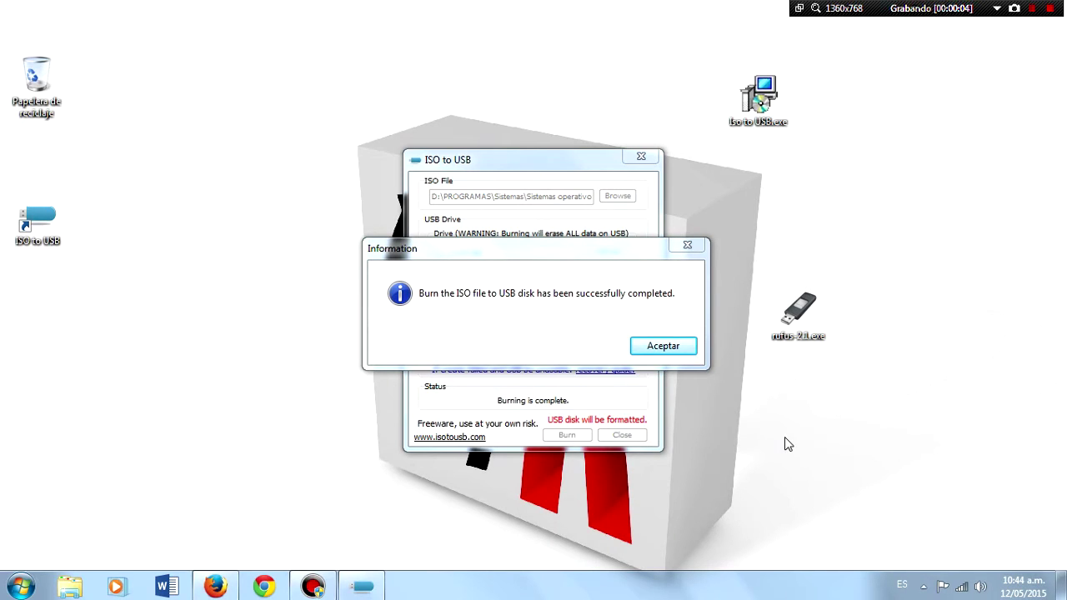
click(668, 346)
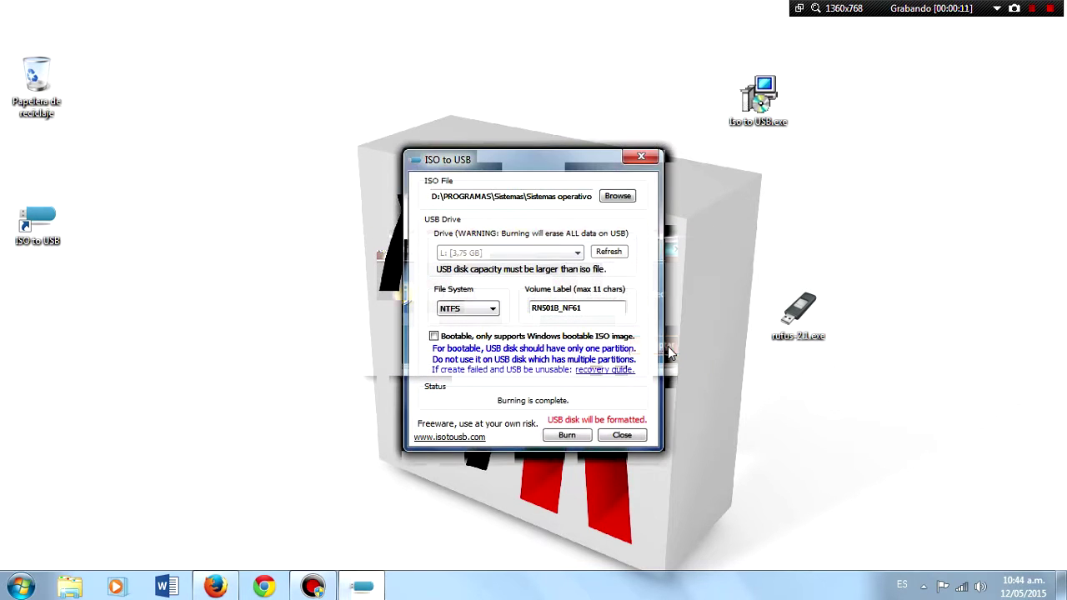
- Open the RN501B_NF61 (L:) drive in Windows Explorer to check the burned files
click(220, 390)
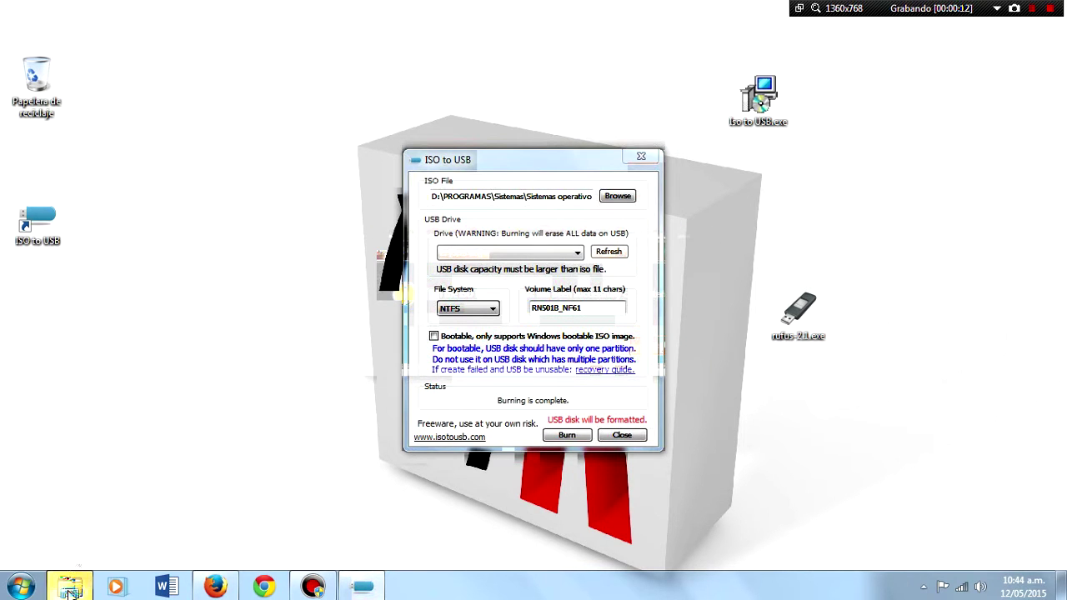
click(70, 588)
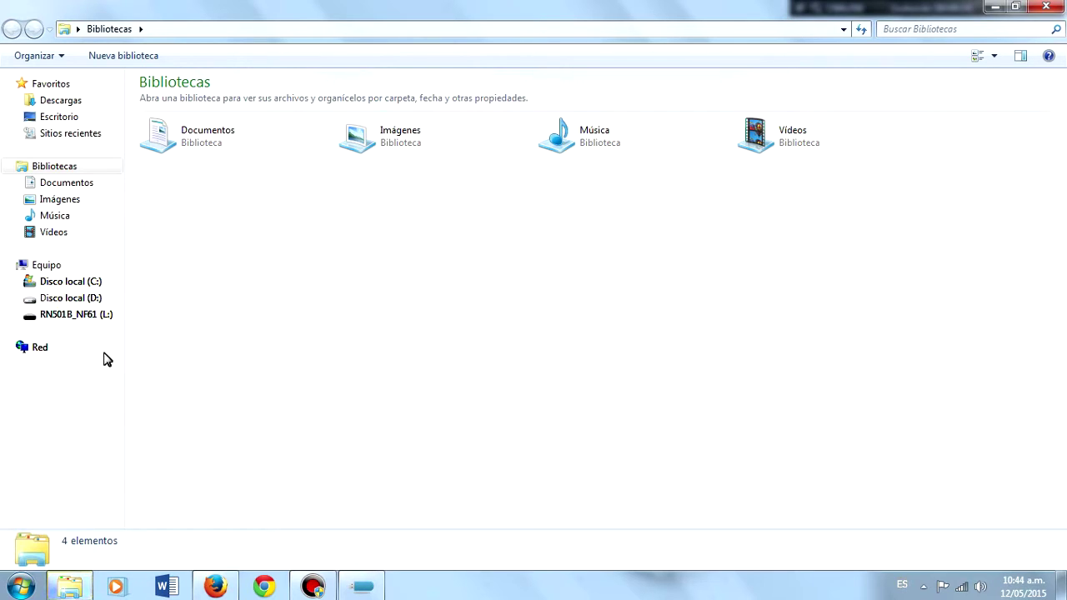
click(82, 320)
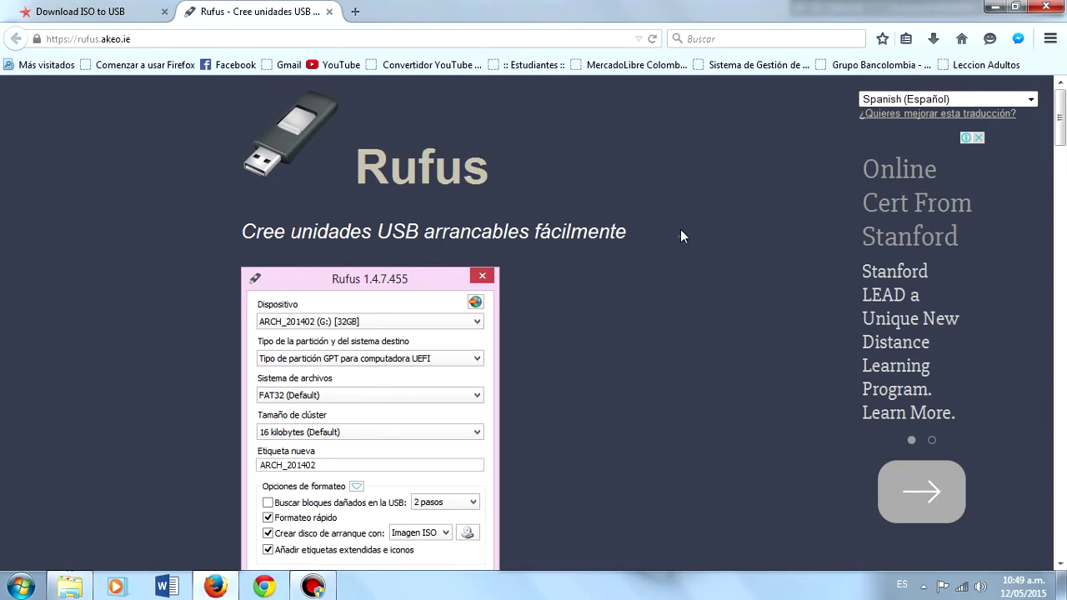
- Locate the Rufus 2.1 download on the Rufus website in Firefox and cancel its save prompt
scroll(620, 271, down, 7)
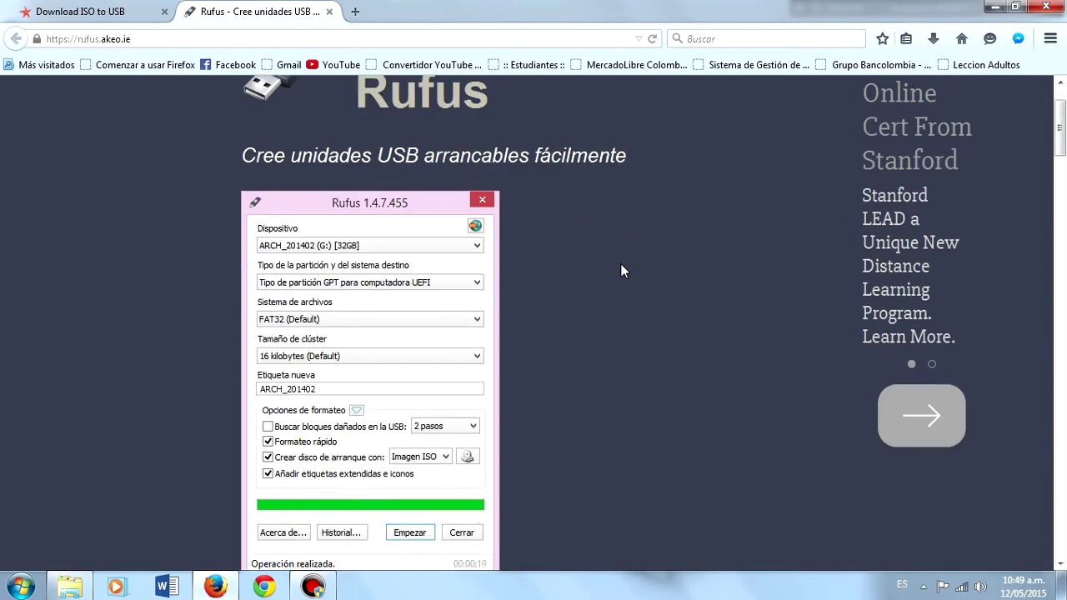
scroll(621, 271, down, 2)
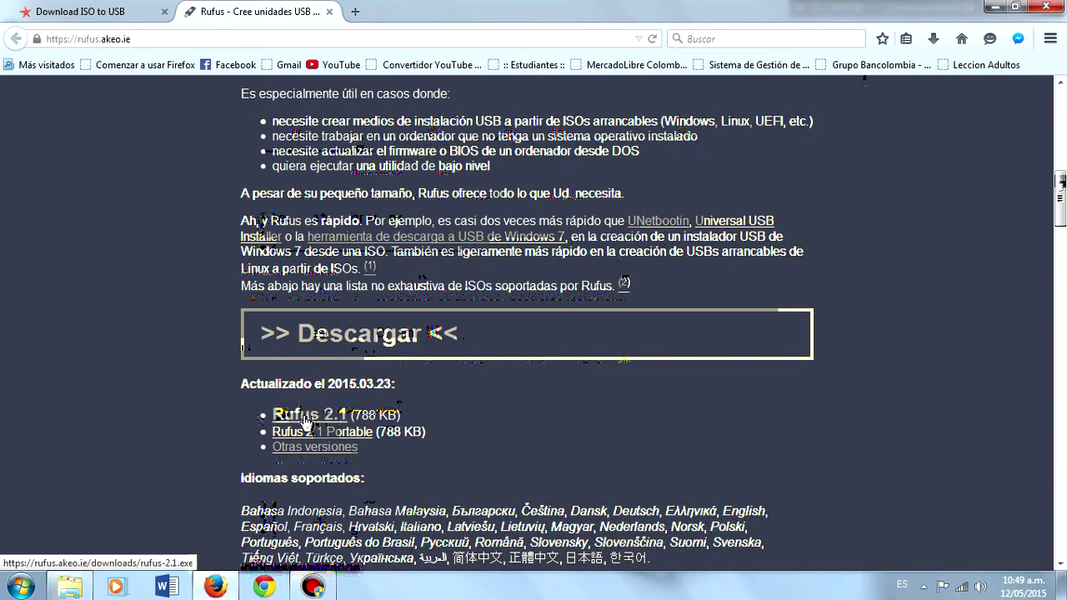
click(306, 419)
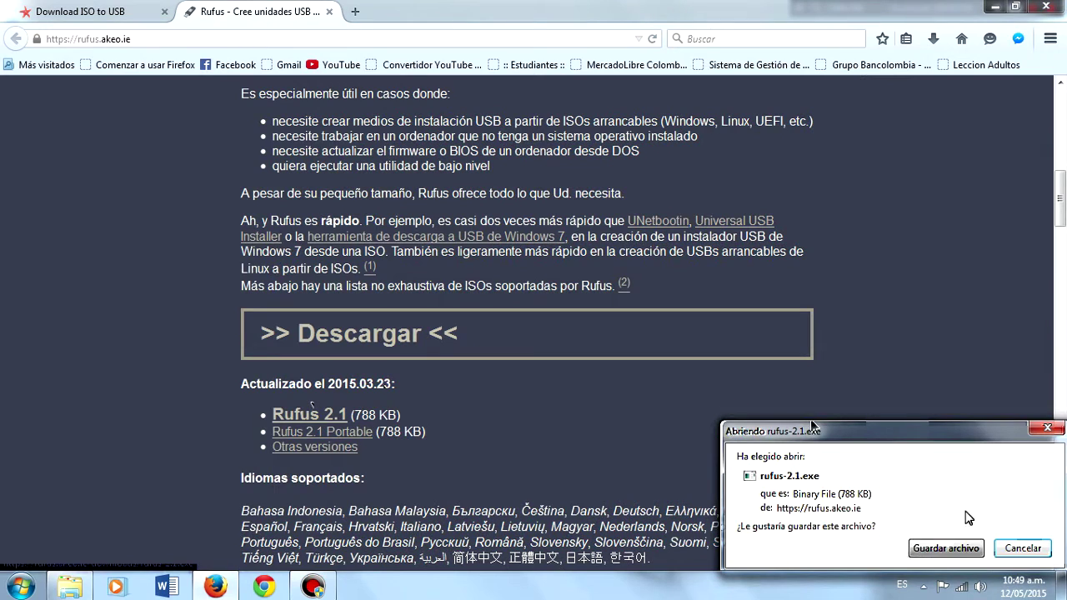
click(1016, 549)
click(1016, 549)
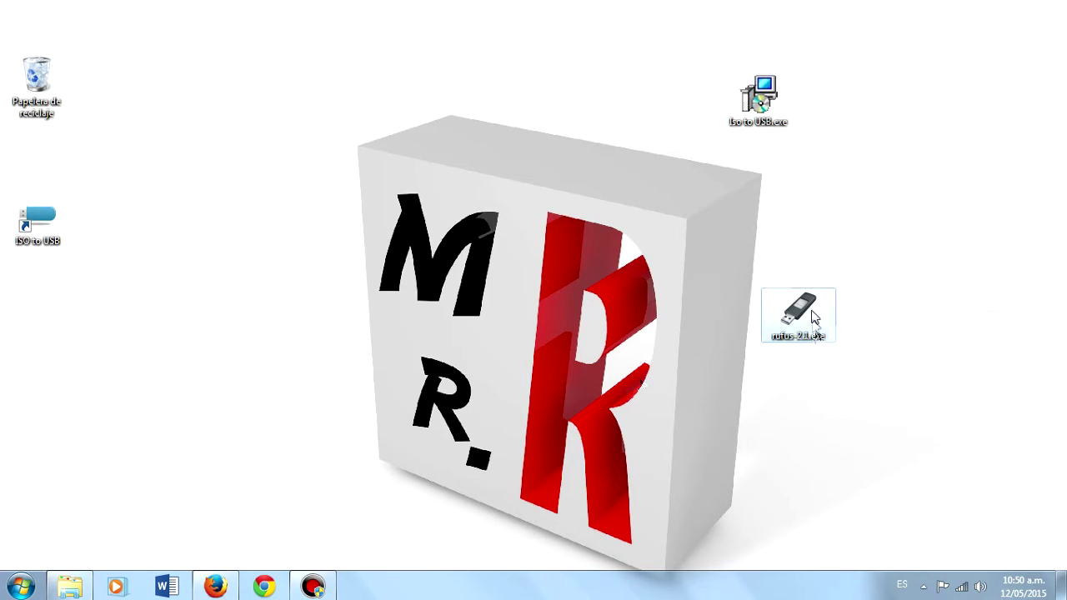
- Reposition rufus-2.1.exe on the desktop and run it, dismissing the AutoPlay window for drive L:
drag(820, 329, 849, 259)
click(897, 339)
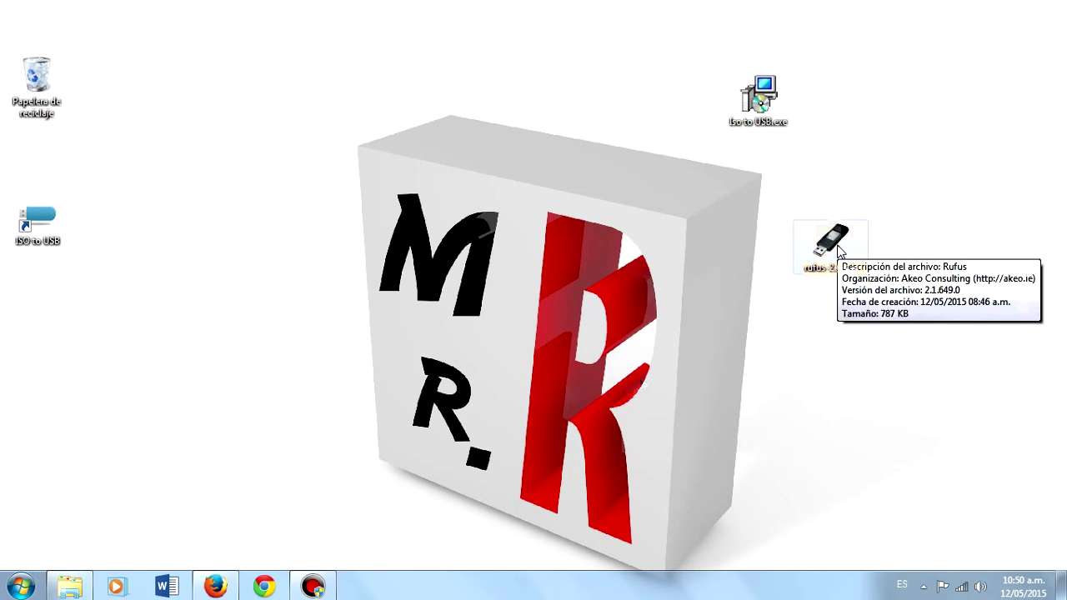
click(829, 247)
double_click(829, 247)
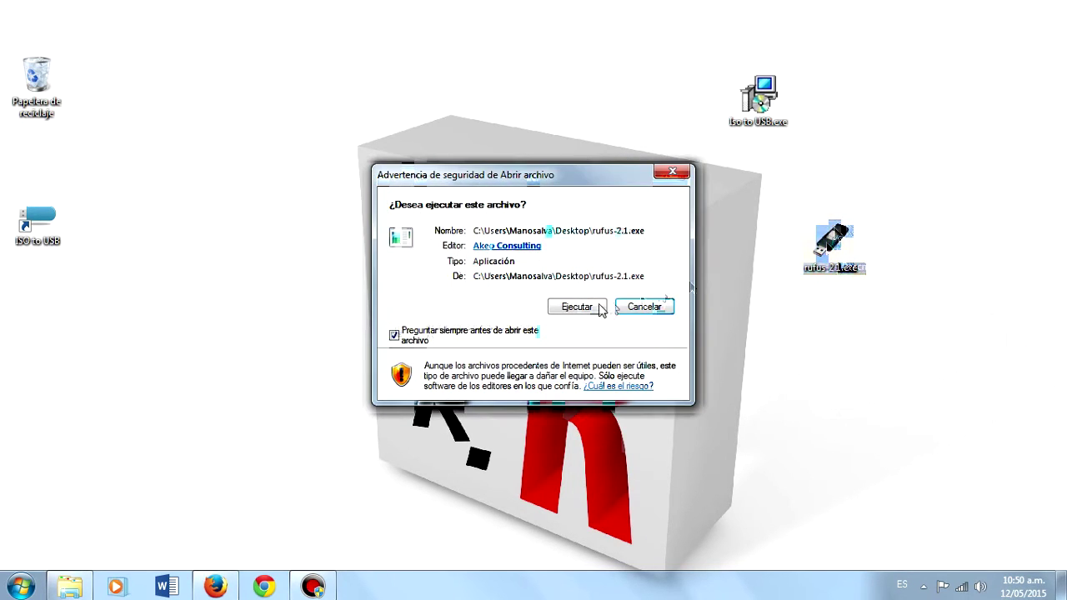
click(586, 310)
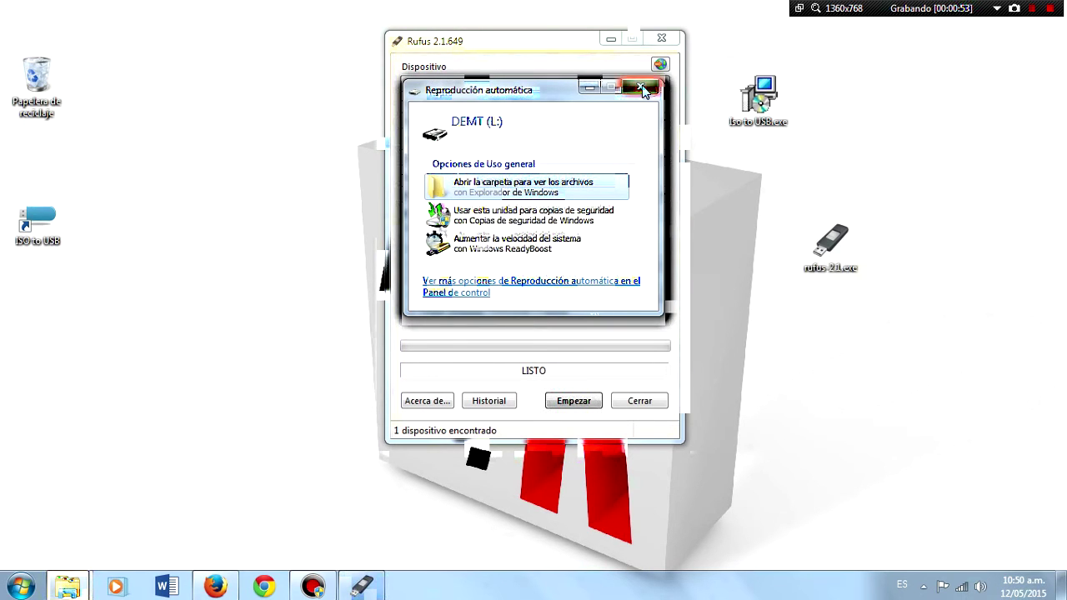
click(641, 89)
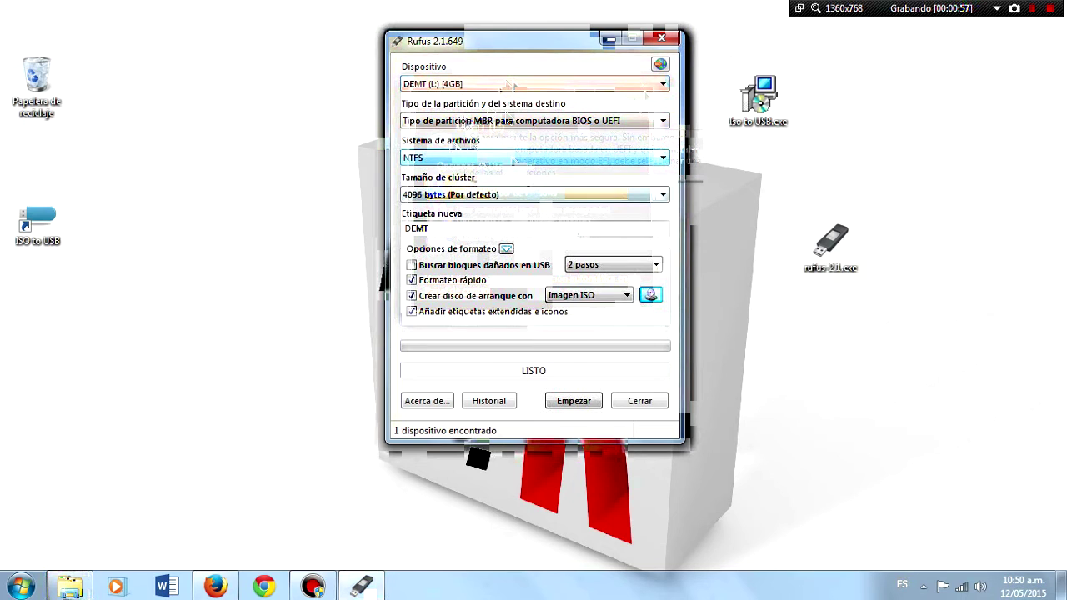
- Load W7 X64 .iso as the boot image, write it to the DEMT (L:) drive with data erasure accepted, and close Rufus
click(651, 297)
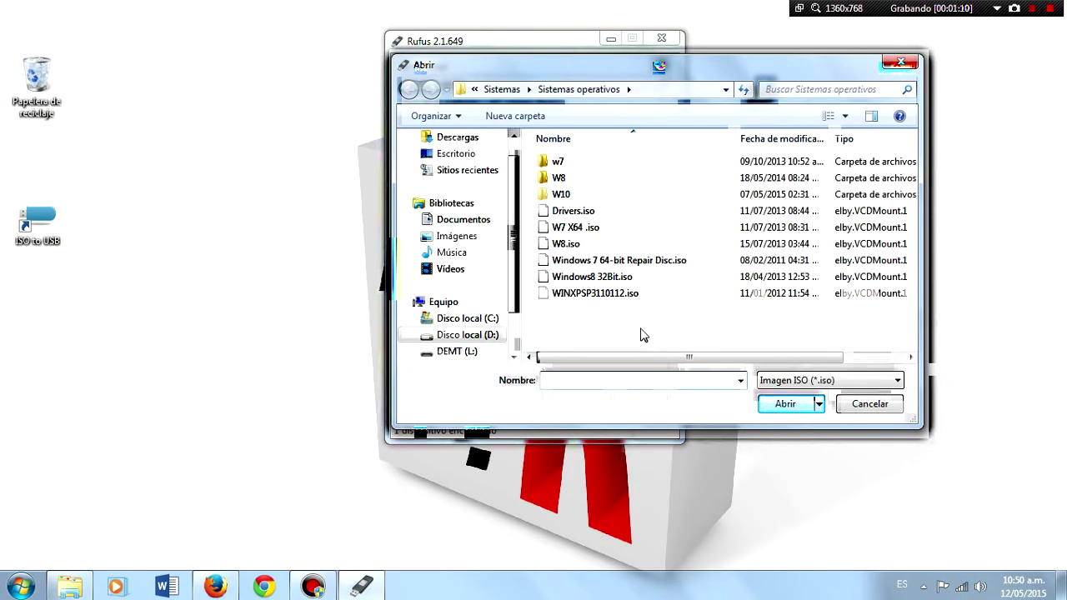
double_click(589, 232)
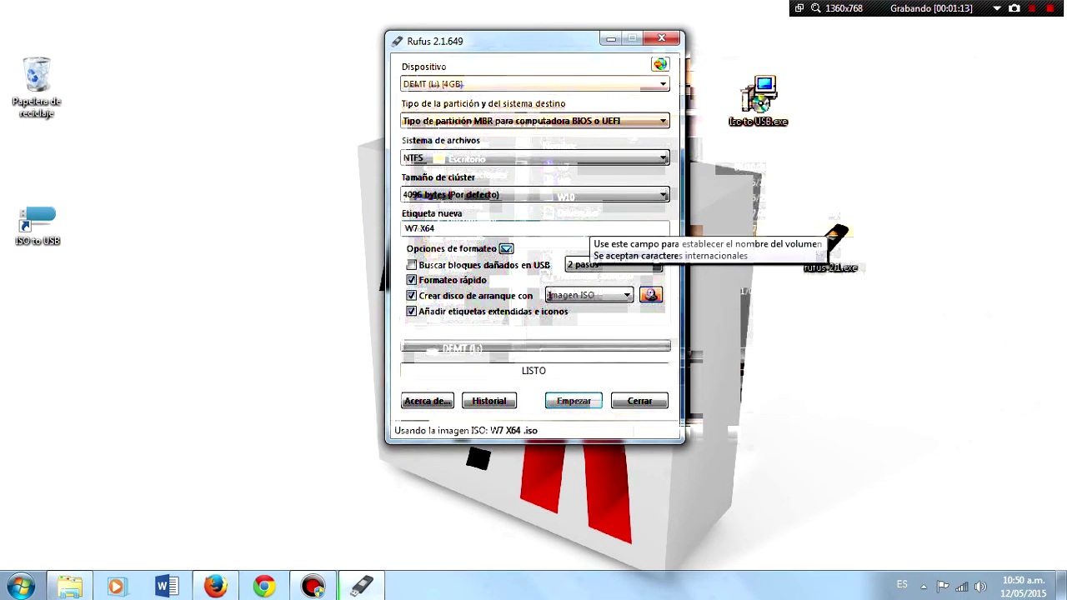
click(581, 403)
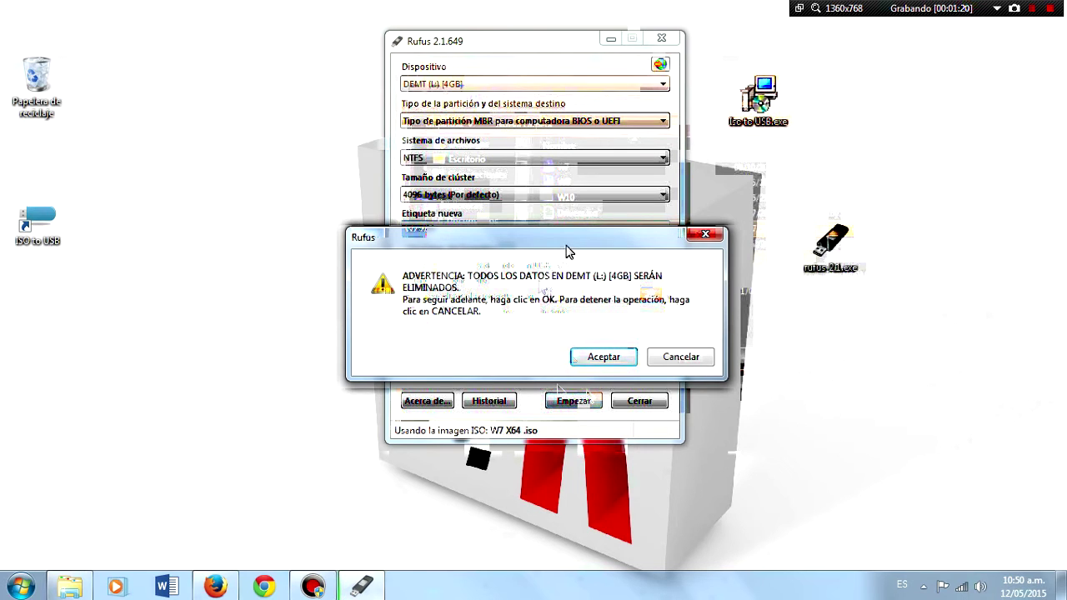
click(604, 357)
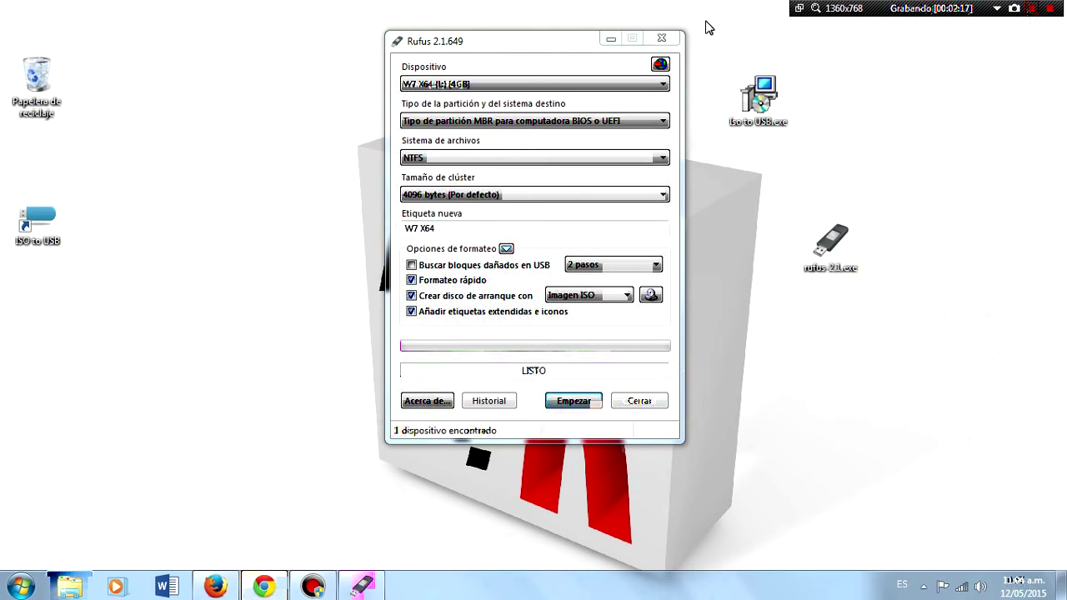
click(661, 38)
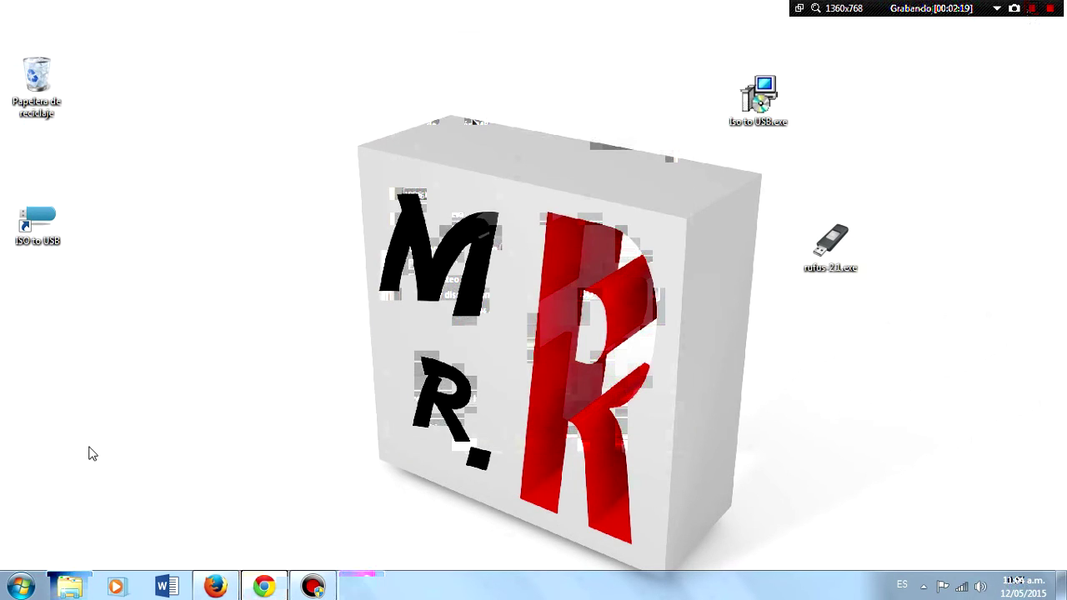
- Check the contents of the W7 X64 (L:) drive in Windows Explorer and close the window
click(71, 588)
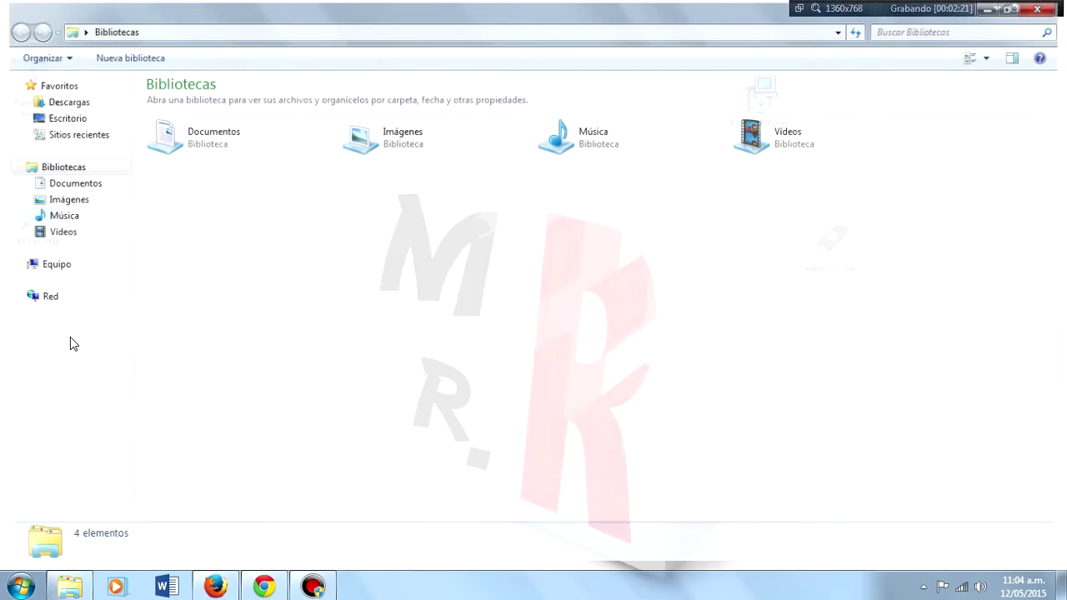
click(58, 314)
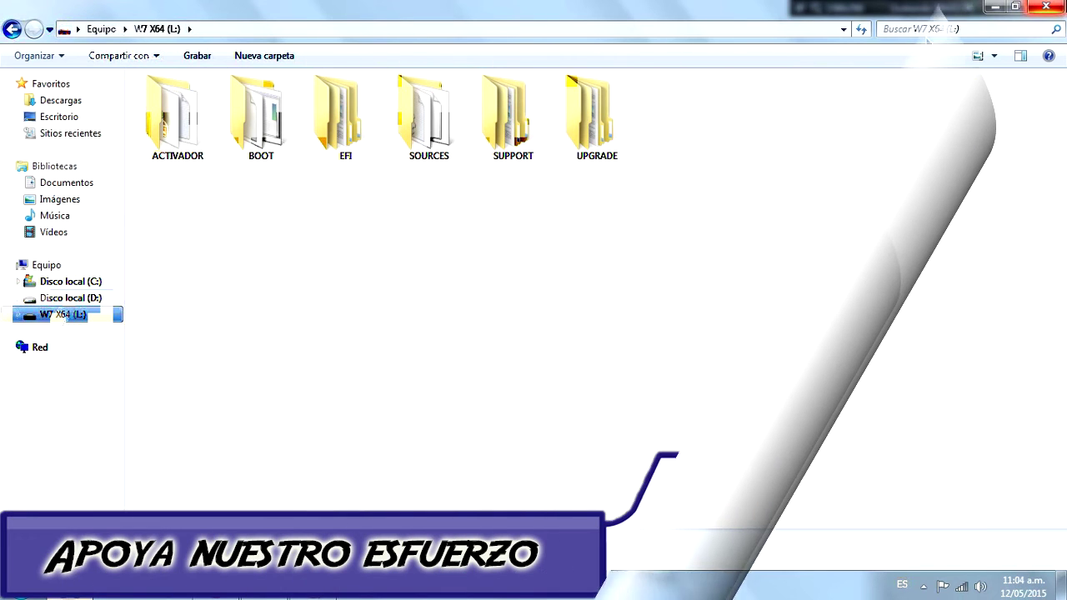
key(alt+F4)
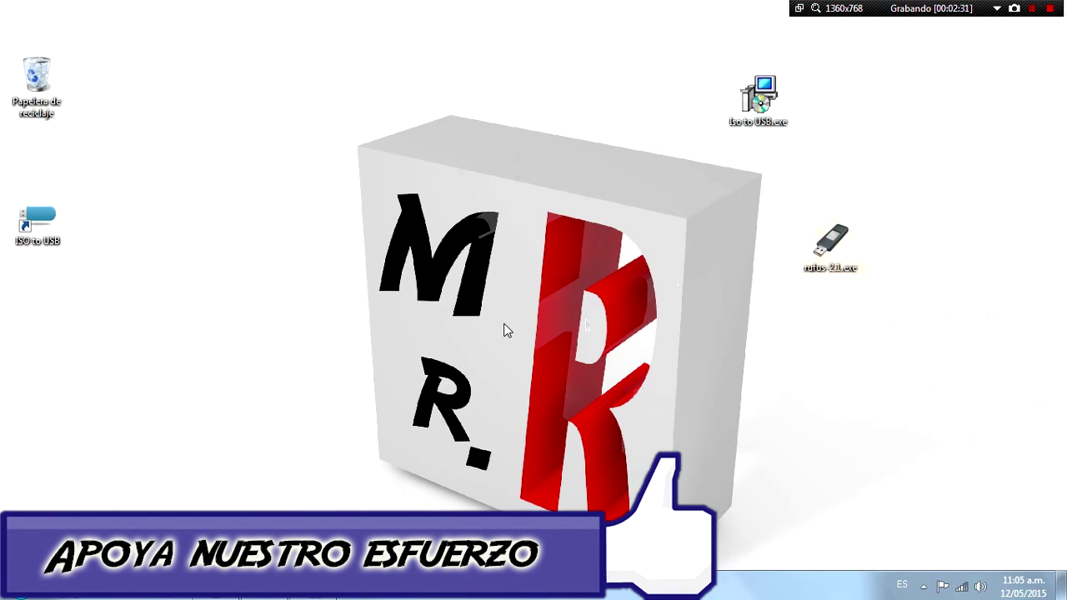